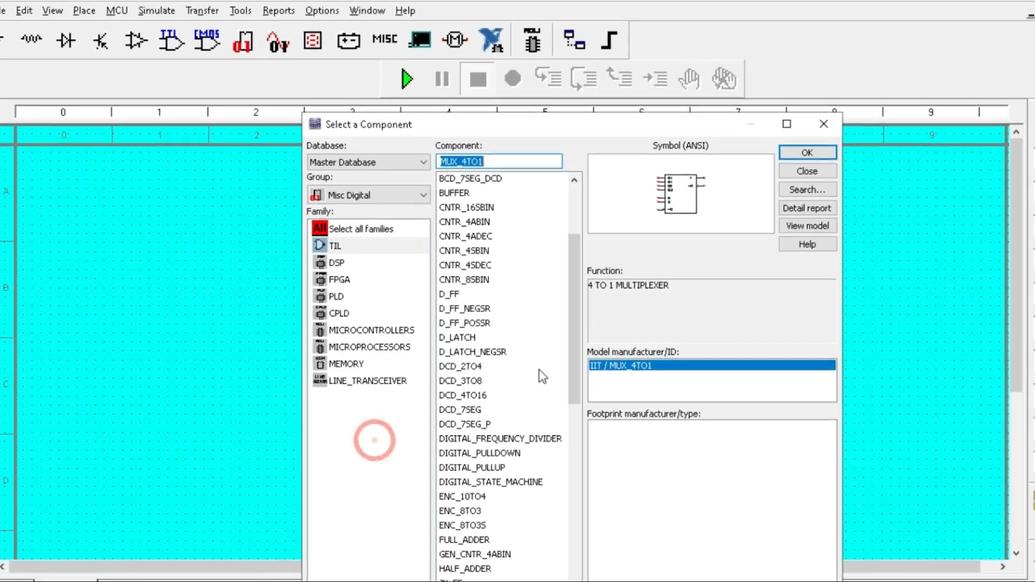
Finish placing the multiplexers and add two PROBE_BLUE indicators, one near each multiplexer's output
click(816, 130)
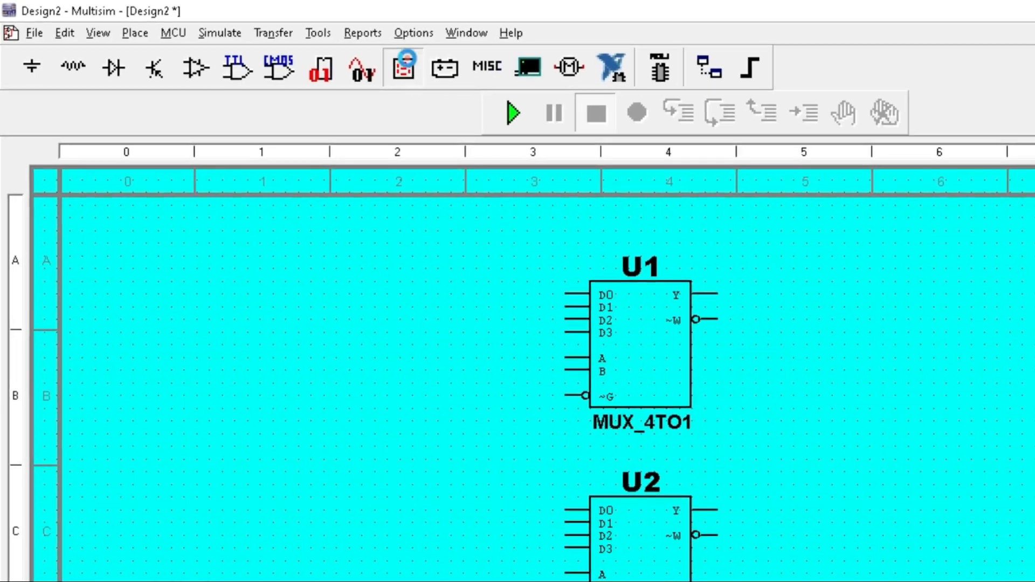
click(396, 66)
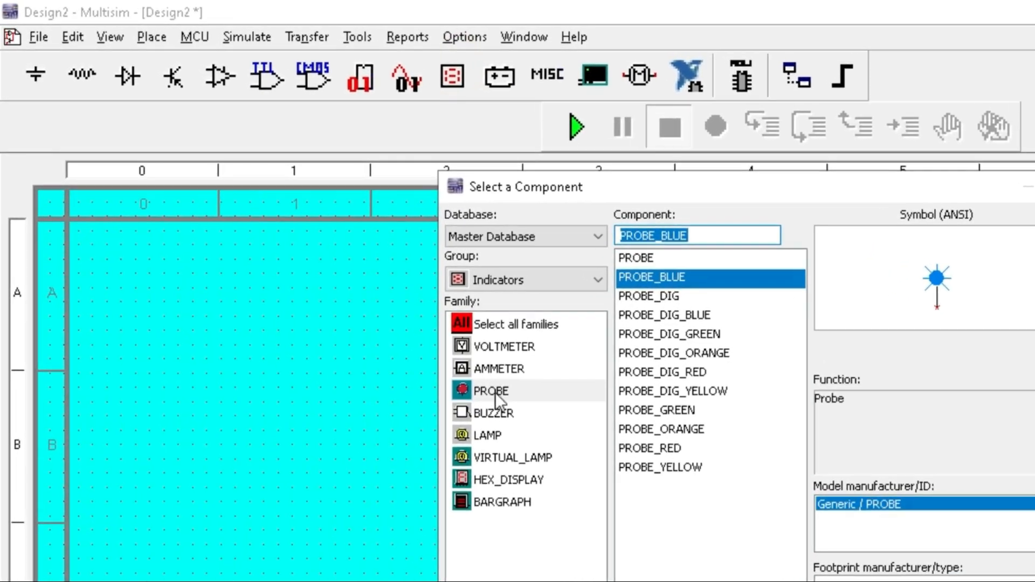
click(483, 380)
click(675, 265)
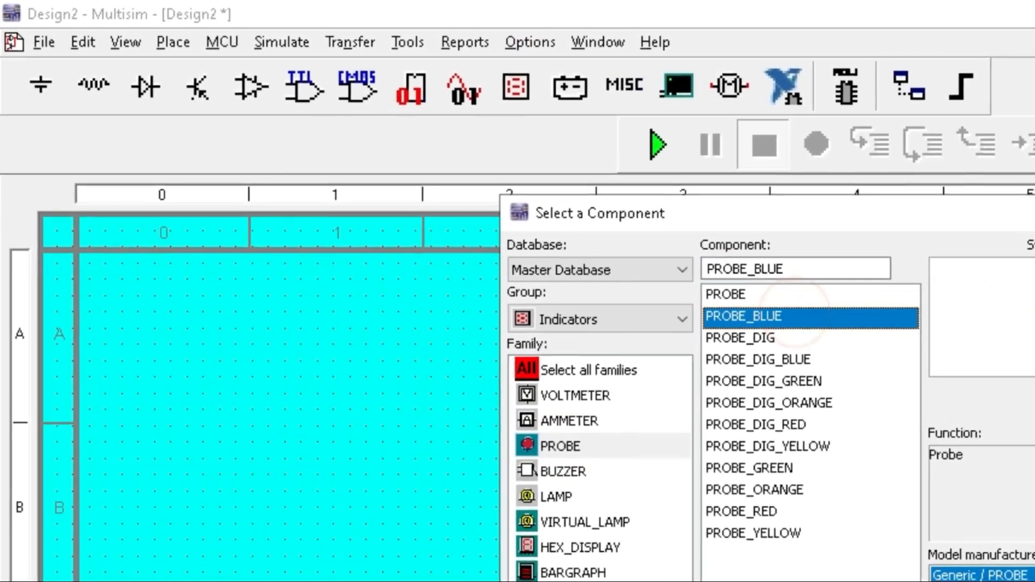
click(1034, 240)
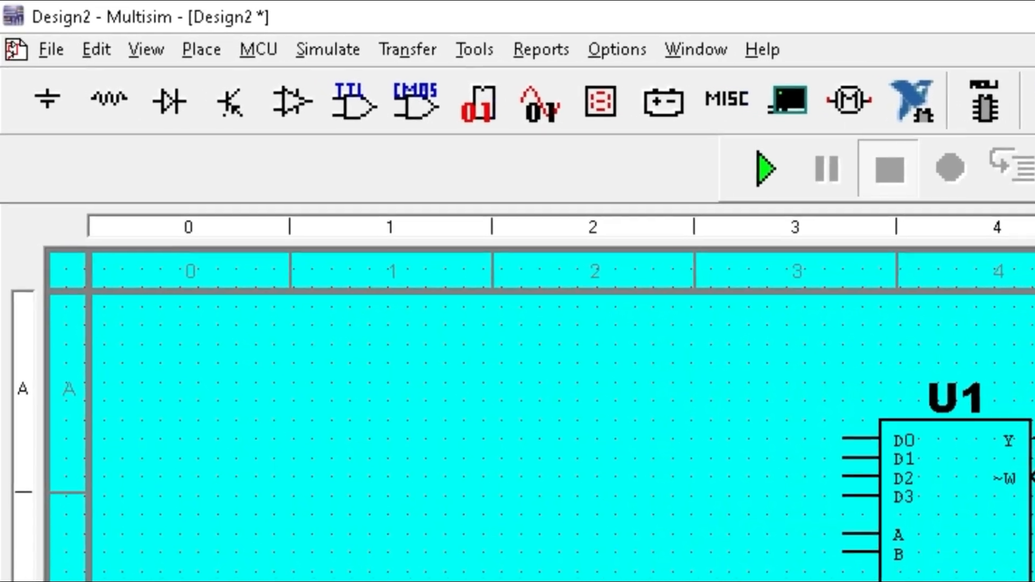
click(1034, 377)
click(807, 161)
click(667, 352)
click(836, 144)
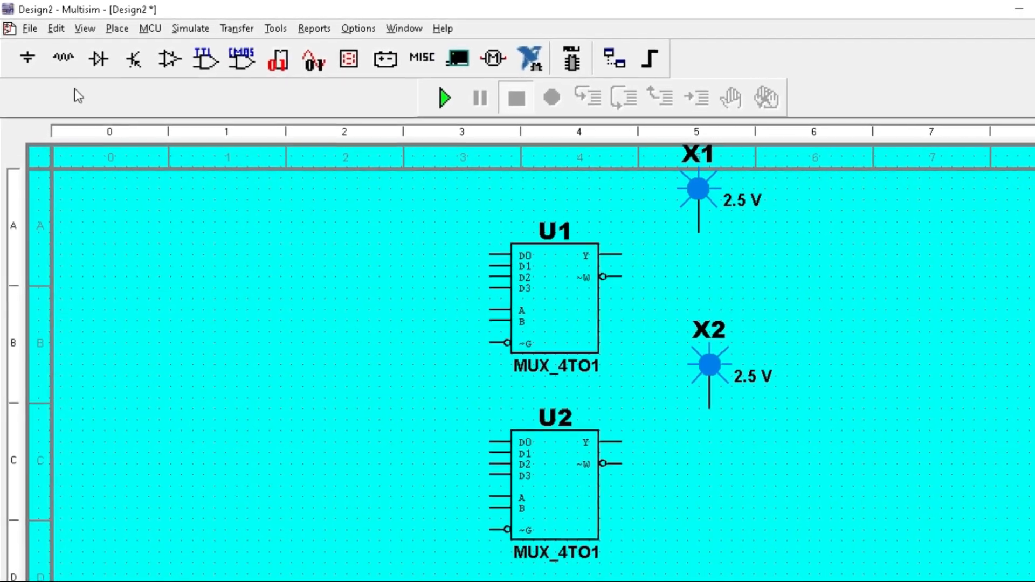
Place two VCC power sources side by side above the space left of multiplexer U1
click(28, 61)
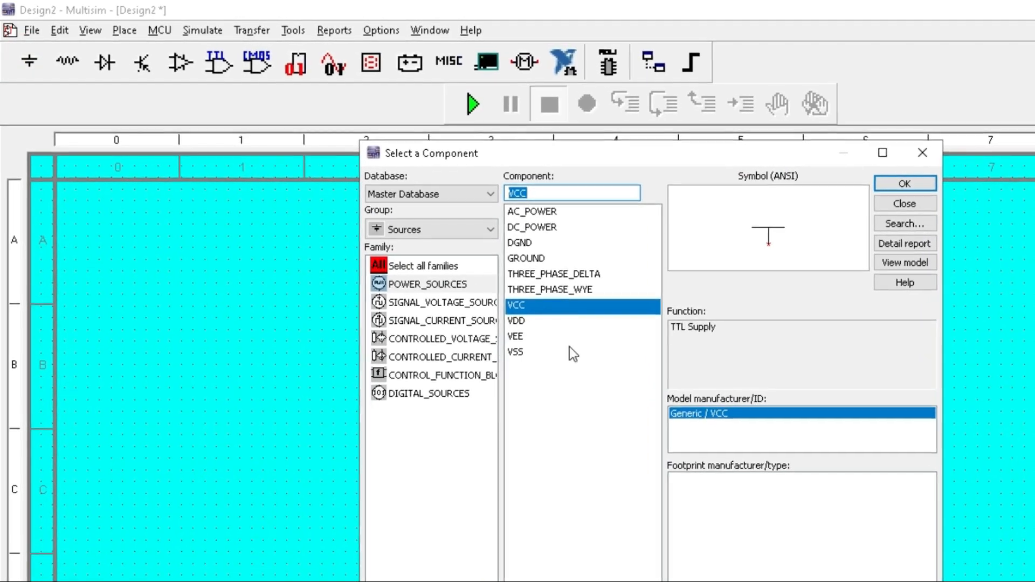
click(892, 181)
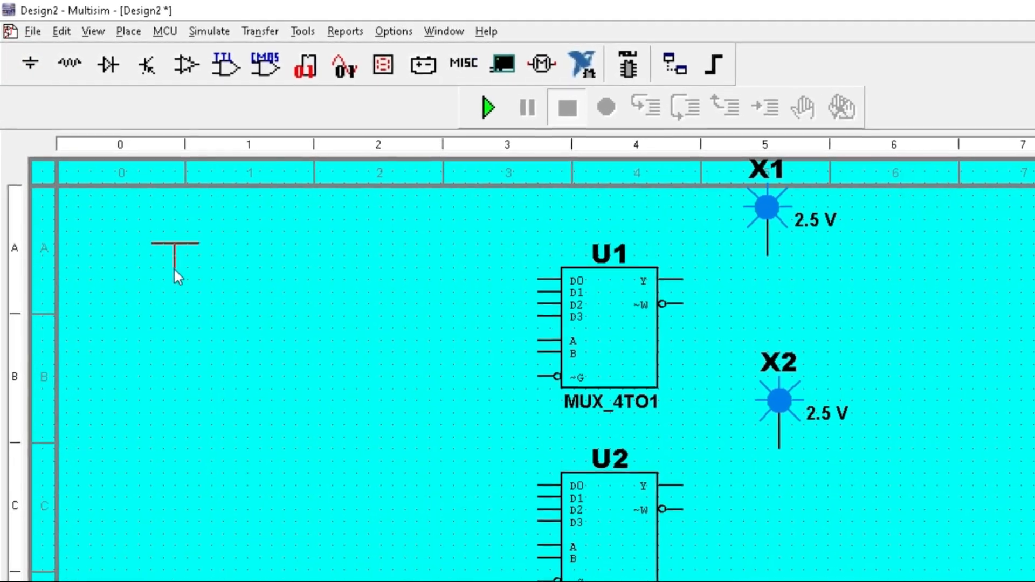
click(180, 245)
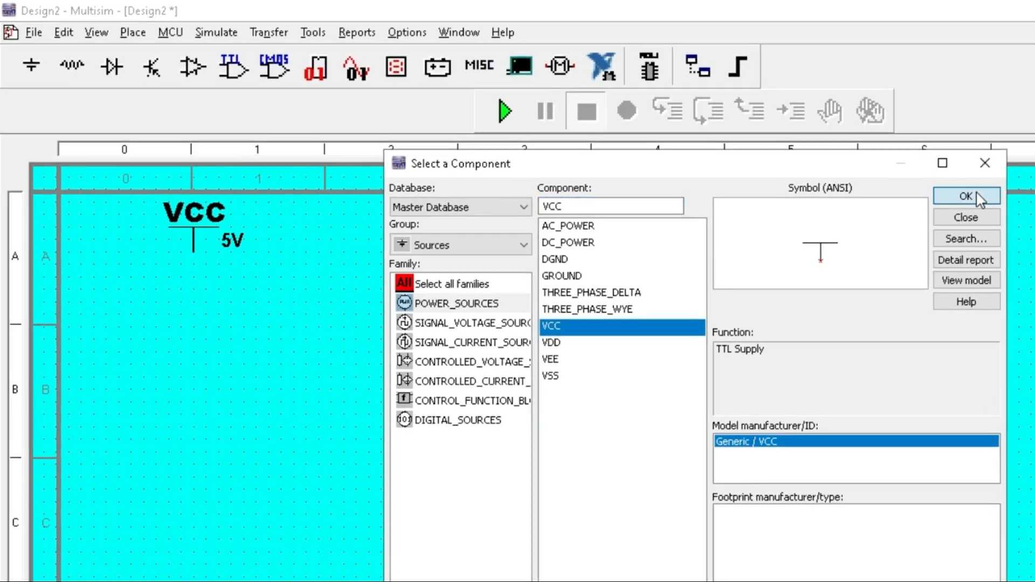
click(976, 194)
click(456, 259)
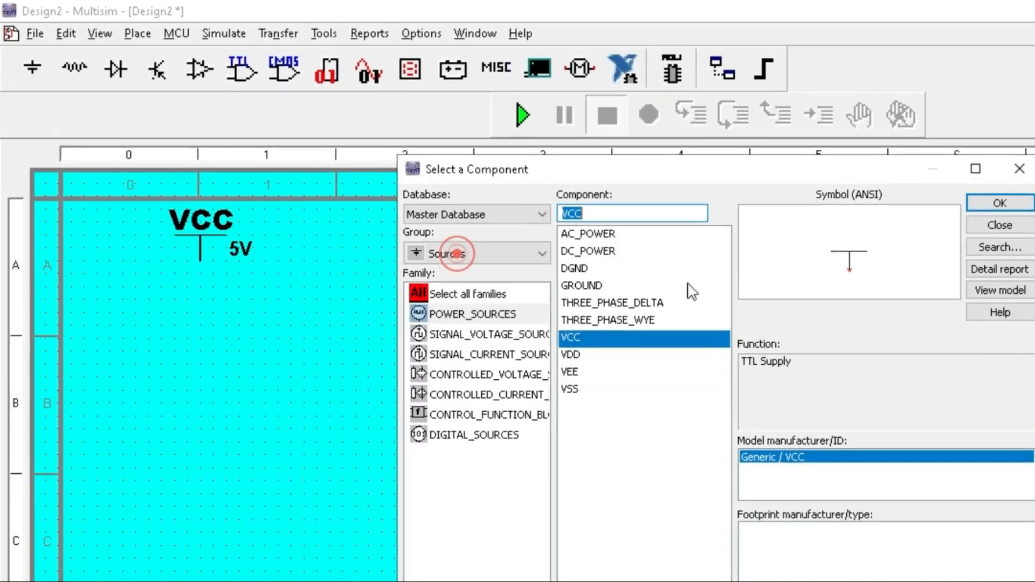
Place two GROUND symbols, one between the VCC sources and one well below the first VCC source
click(596, 293)
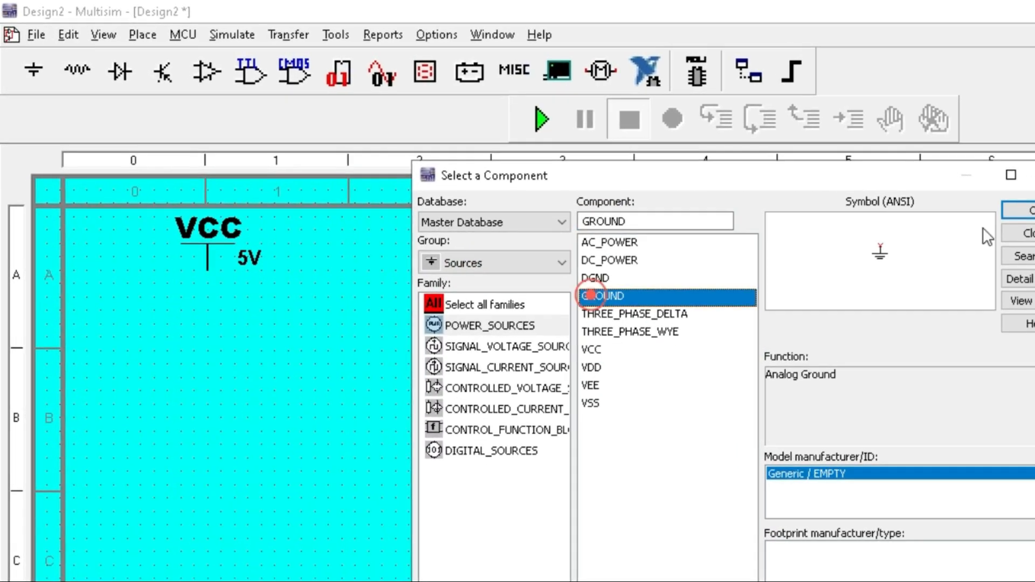
click(1017, 208)
click(405, 303)
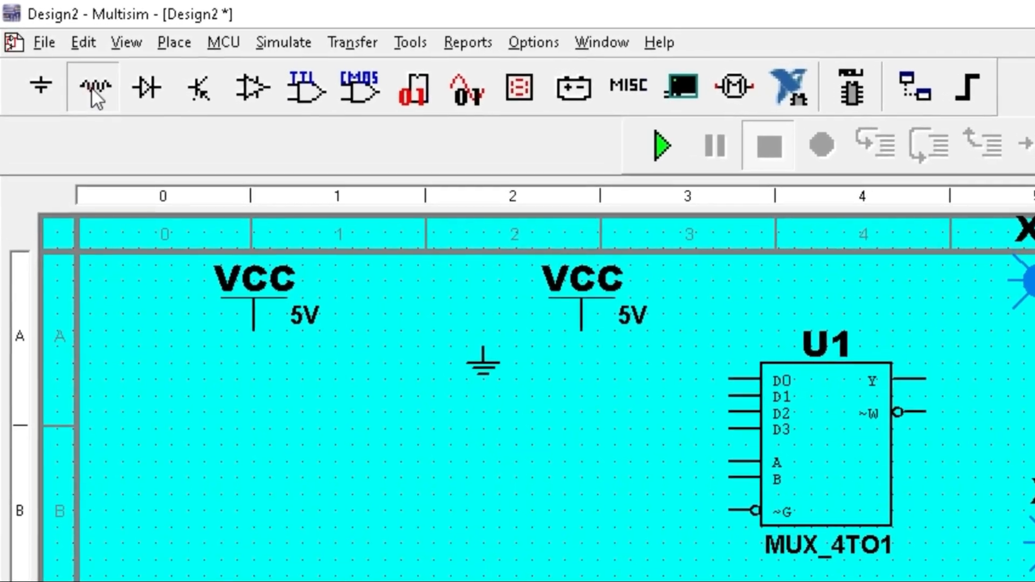
Place two SPDT switches, one above the other, between the power sources and the multiplexers
click(92, 88)
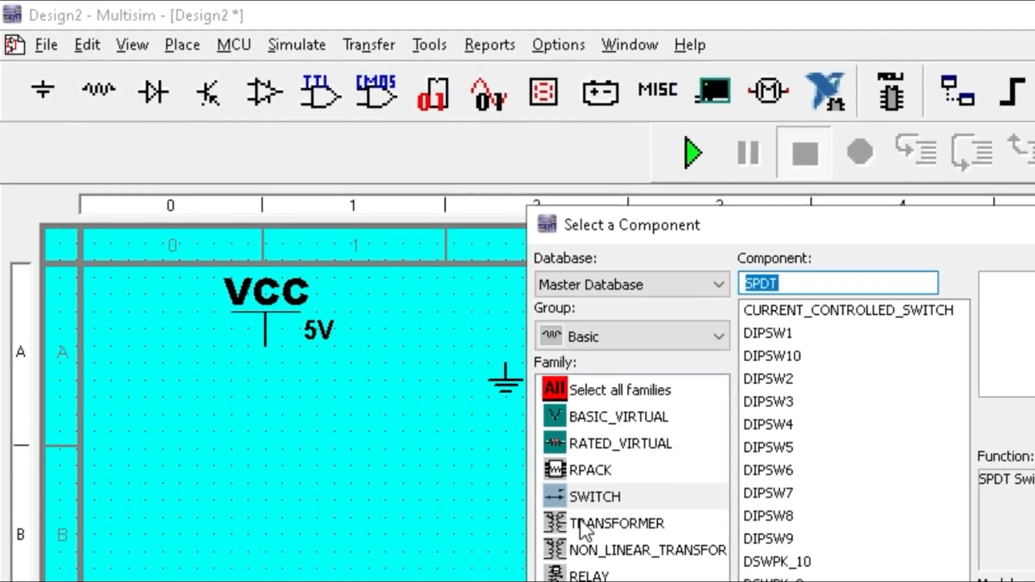
click(577, 491)
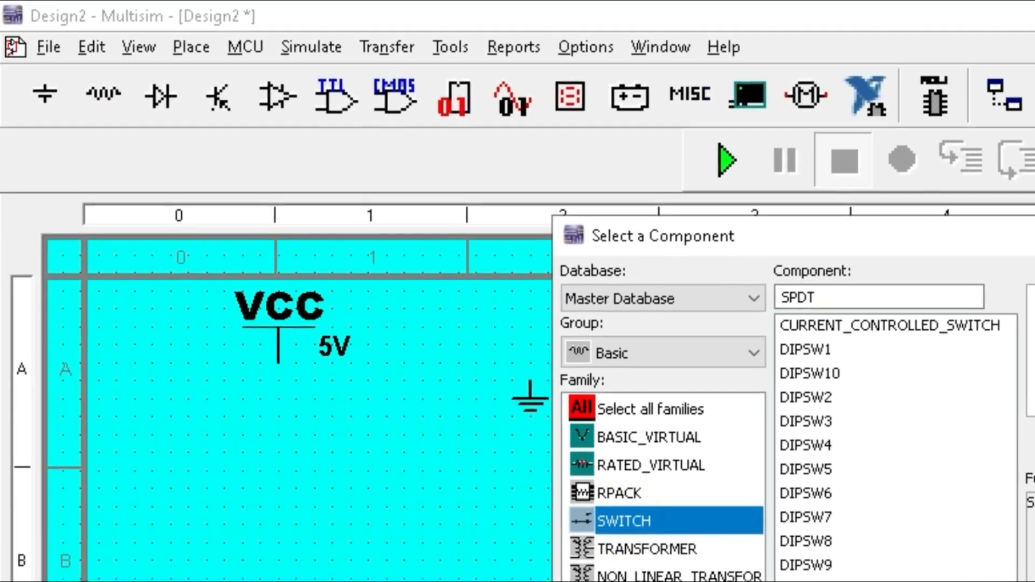
key(Return)
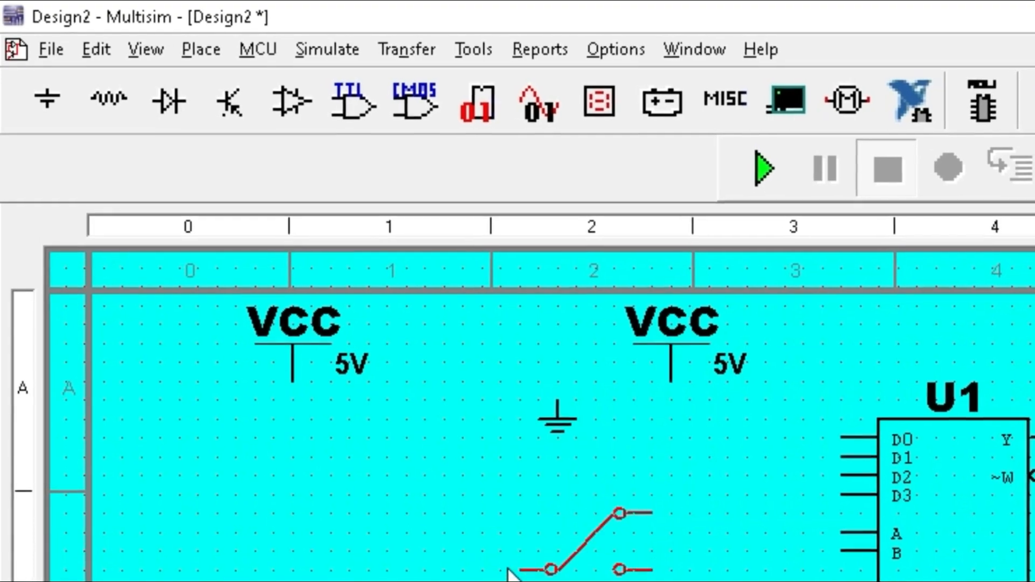
click(542, 548)
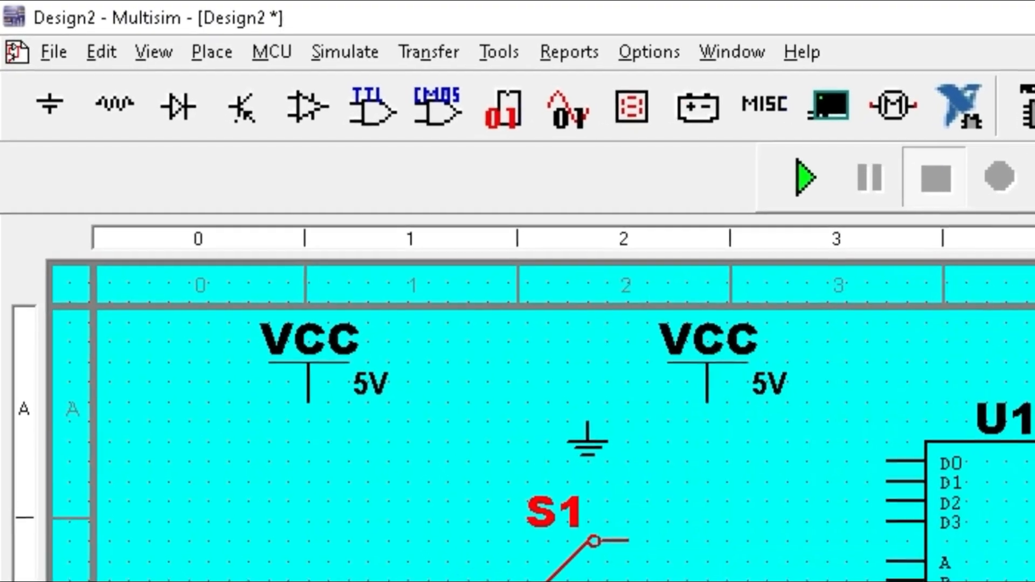
click(254, 399)
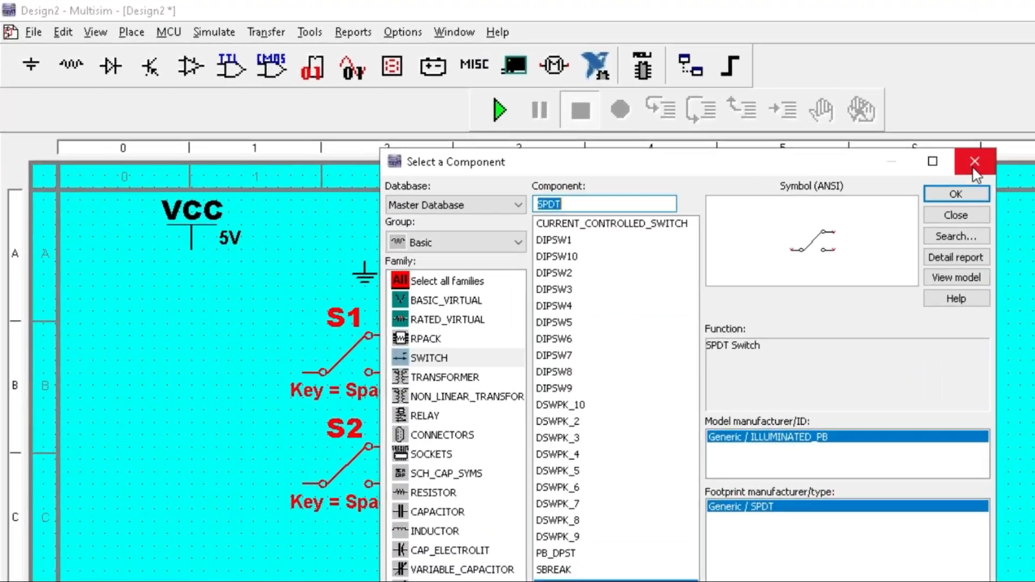
click(882, 146)
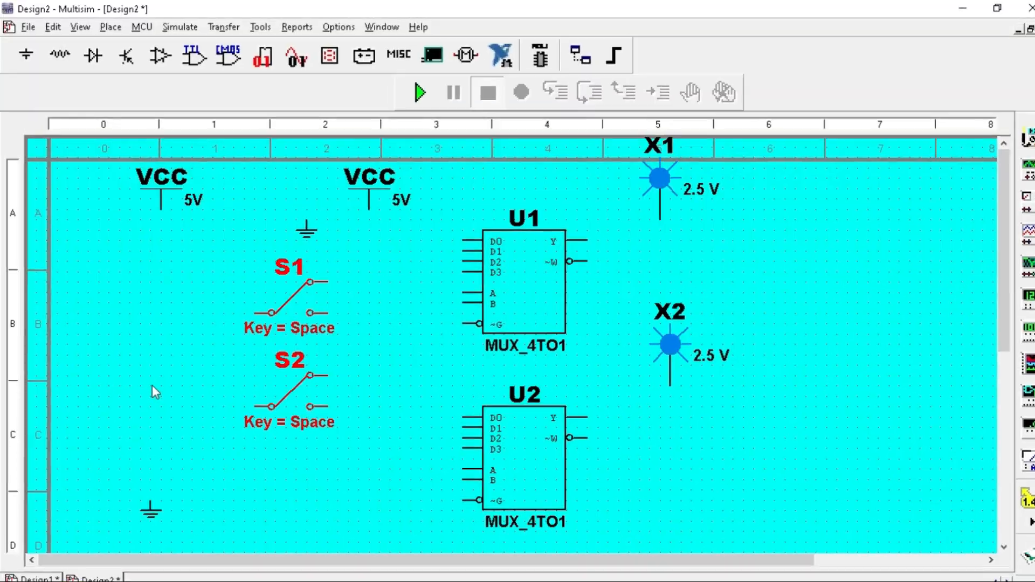
Flip both SPDT switches horizontally so their common terminals face the multiplexers
drag(316, 394, 372, 448)
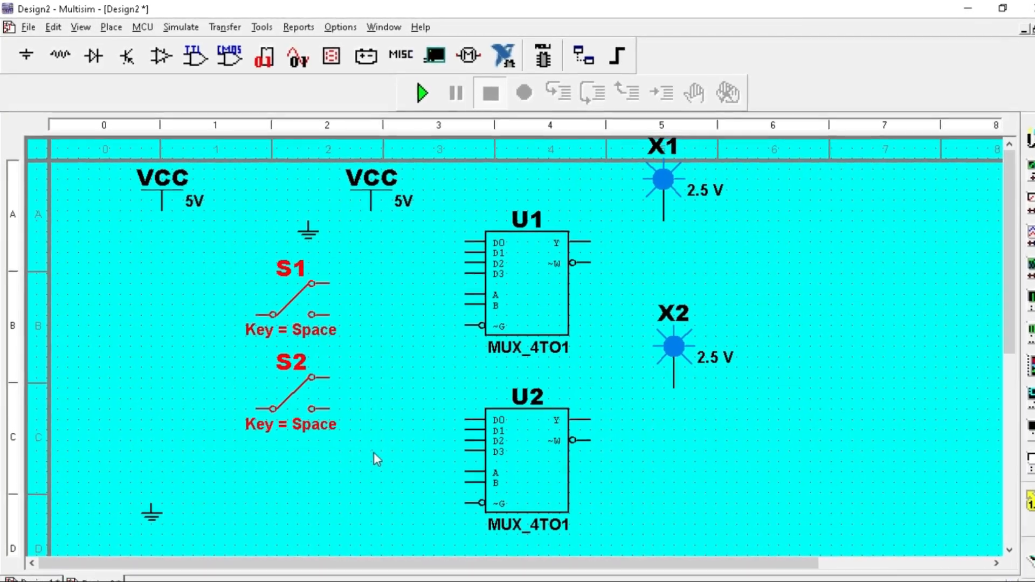
right_click(292, 351)
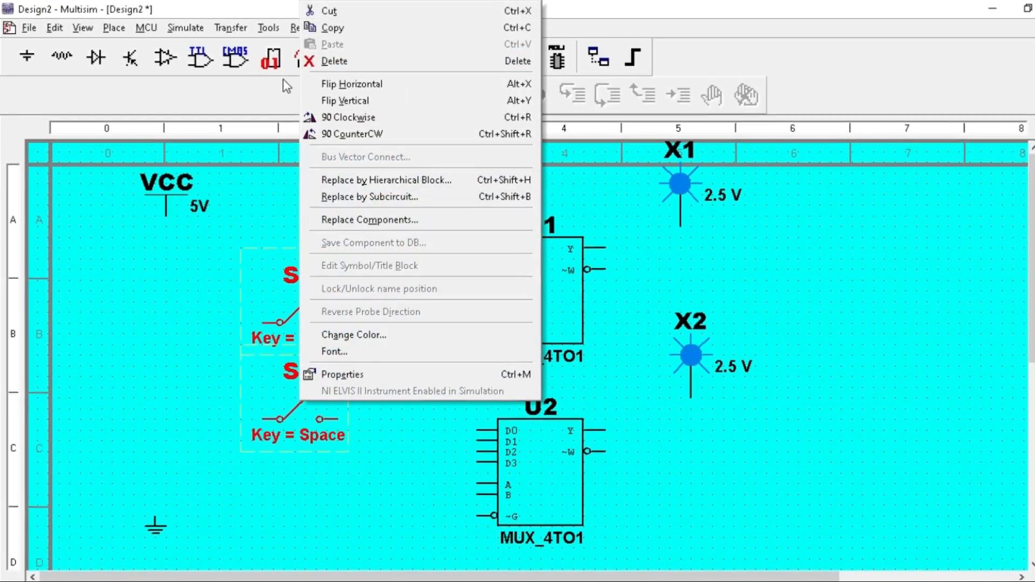
click(349, 83)
click(420, 312)
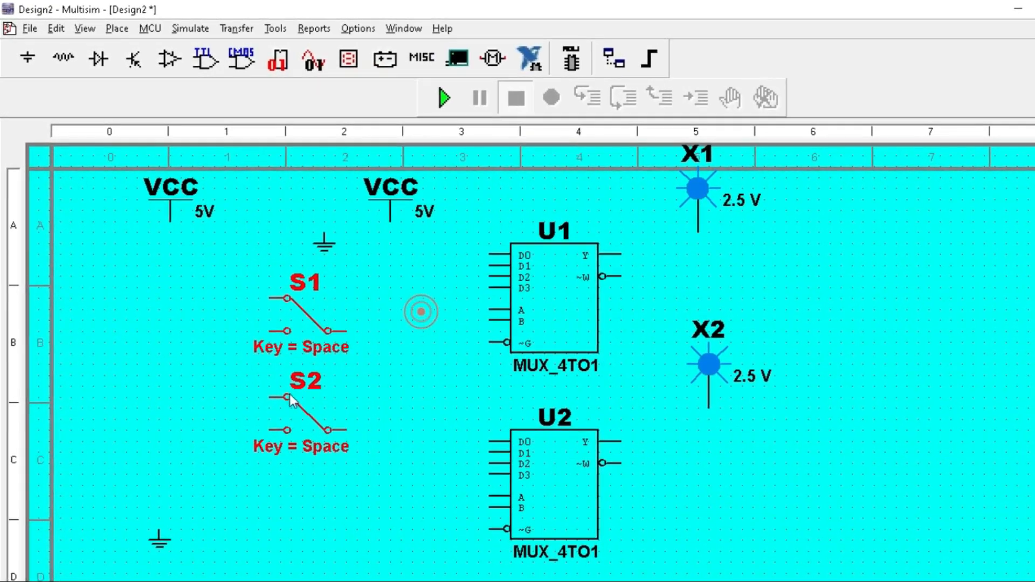
Set the toggle key of switch S1 to A
double_click(308, 345)
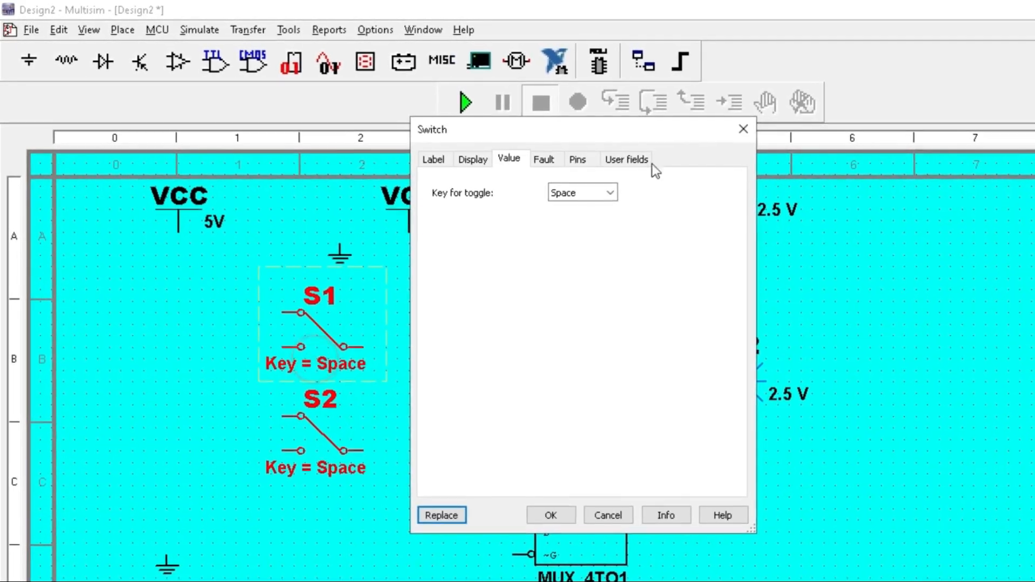
click(610, 192)
click(588, 225)
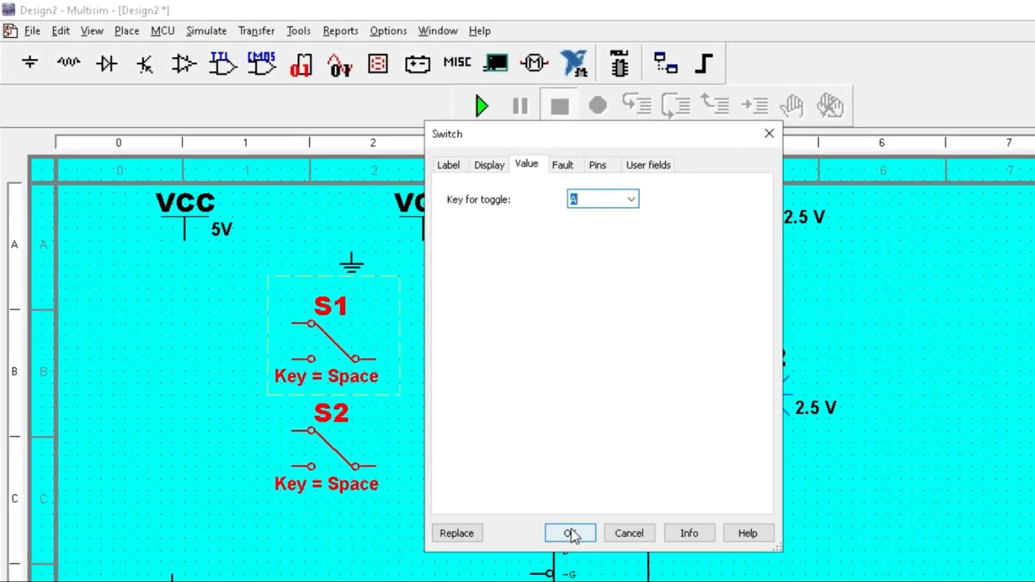
click(570, 532)
Set the toggle key of switch S2 to B
click(318, 478)
double_click(335, 499)
click(652, 207)
click(599, 248)
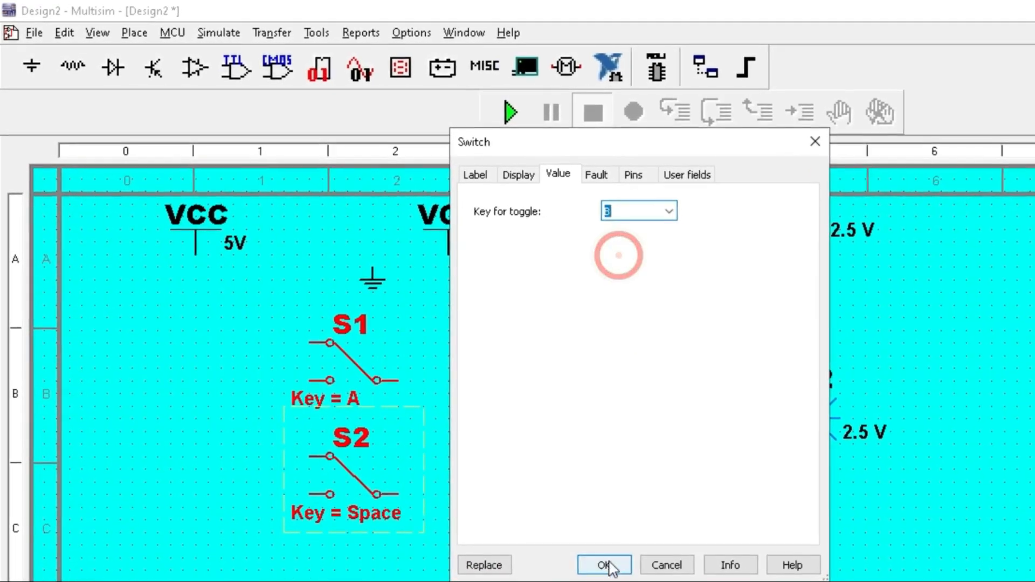
click(600, 561)
click(470, 400)
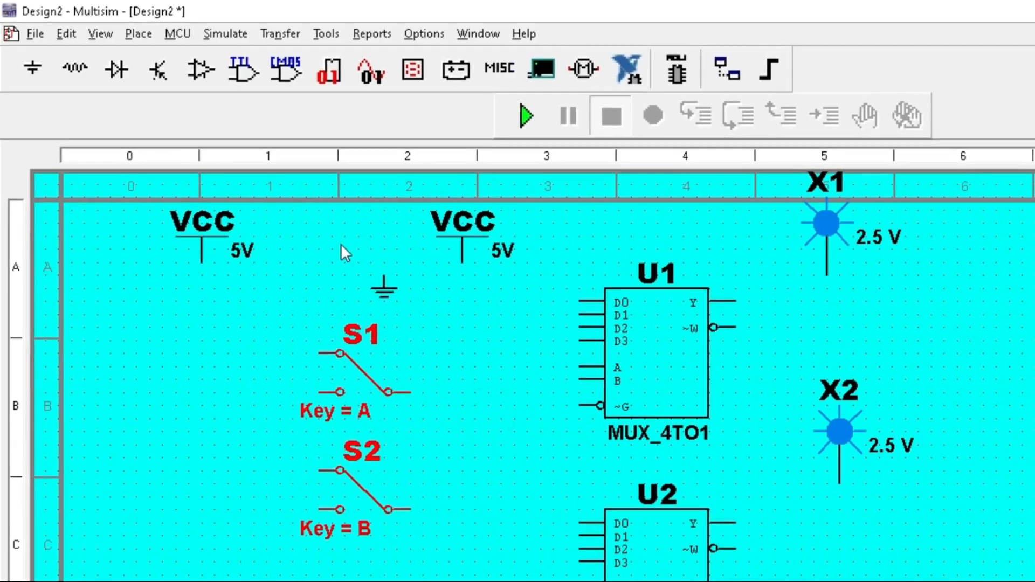
Move the ground between the two VCC sources slightly upward and flip it vertically
click(380, 283)
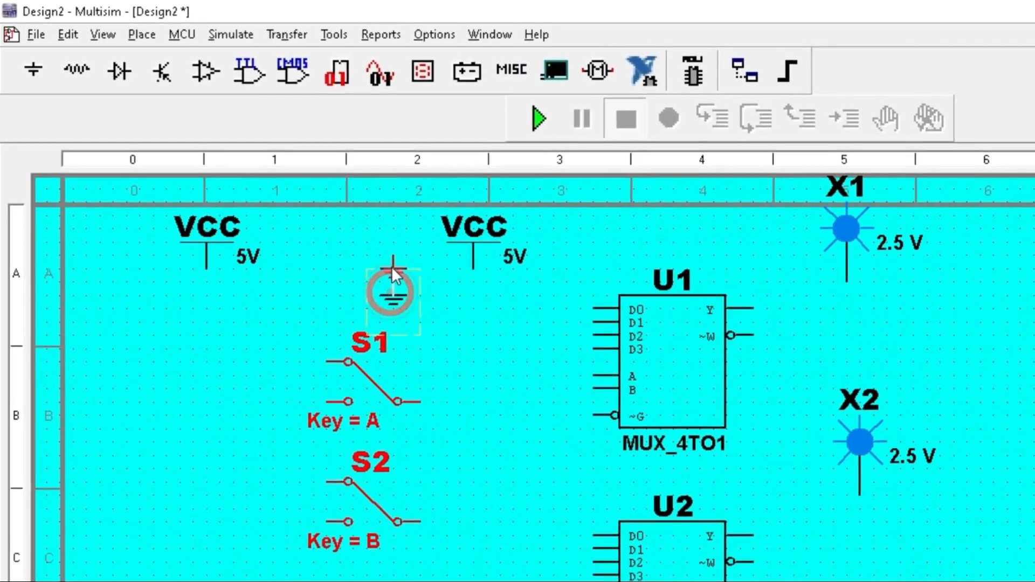
right_click(396, 275)
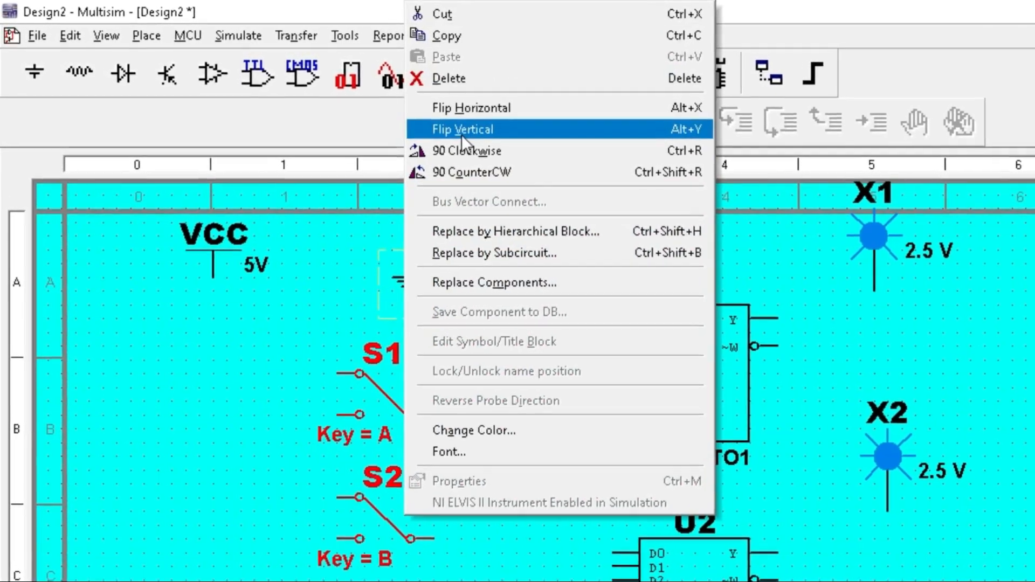
click(461, 135)
click(488, 344)
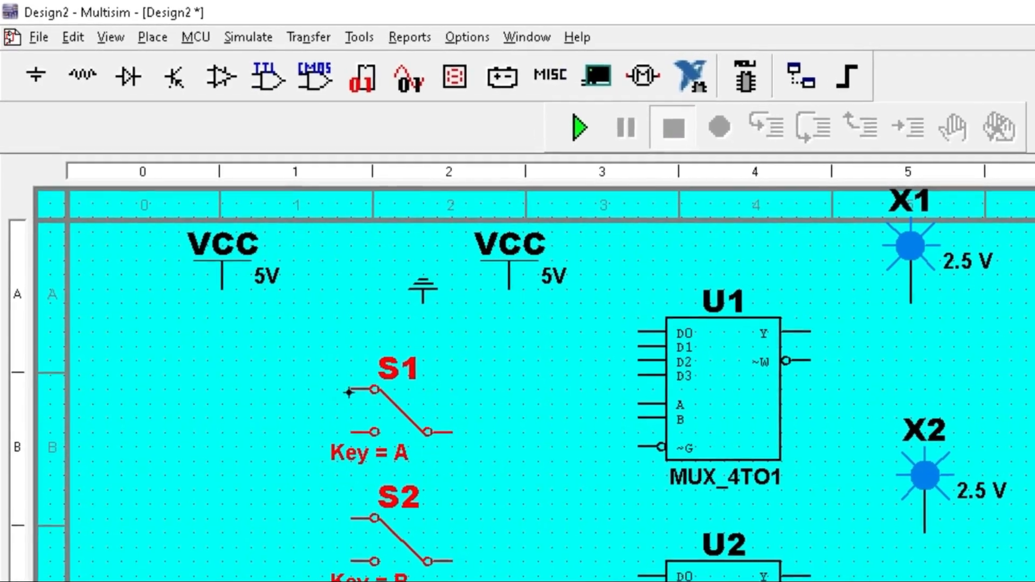
Wire the upper contacts of S1 and S2 to the first VCC source and their lower contacts to the lower ground
click(350, 389)
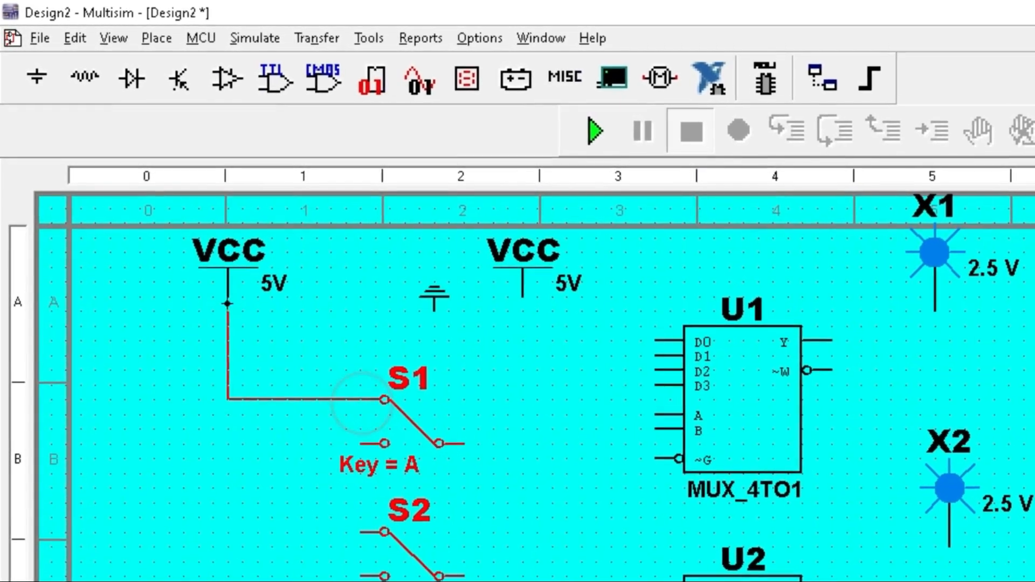
click(227, 303)
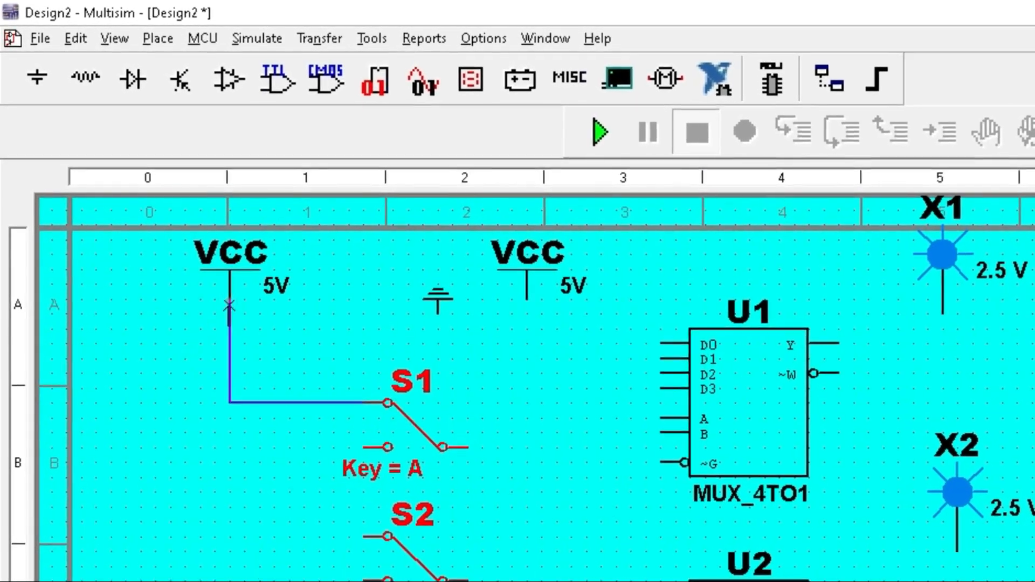
click(360, 532)
click(236, 413)
click(384, 458)
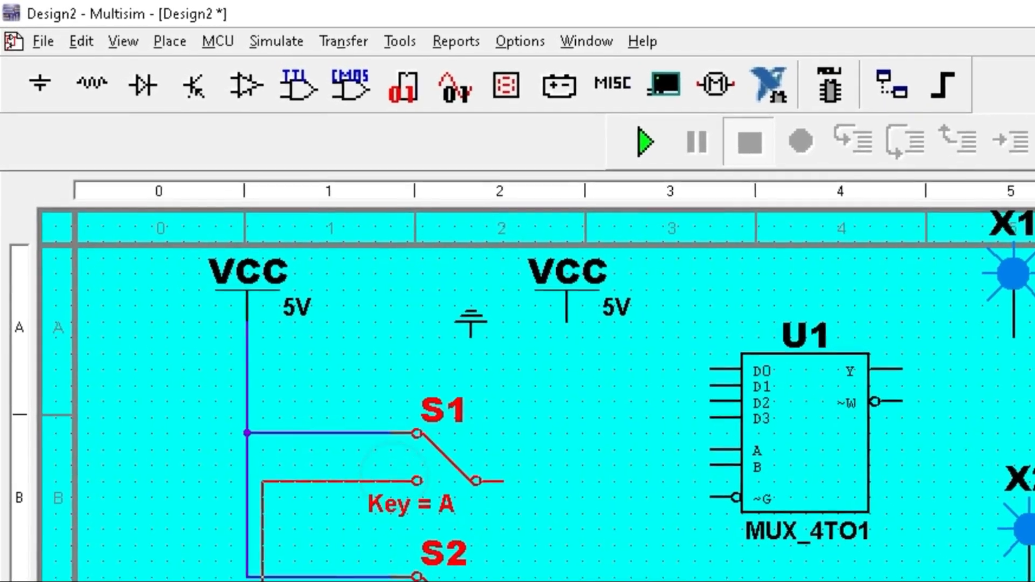
click(228, 580)
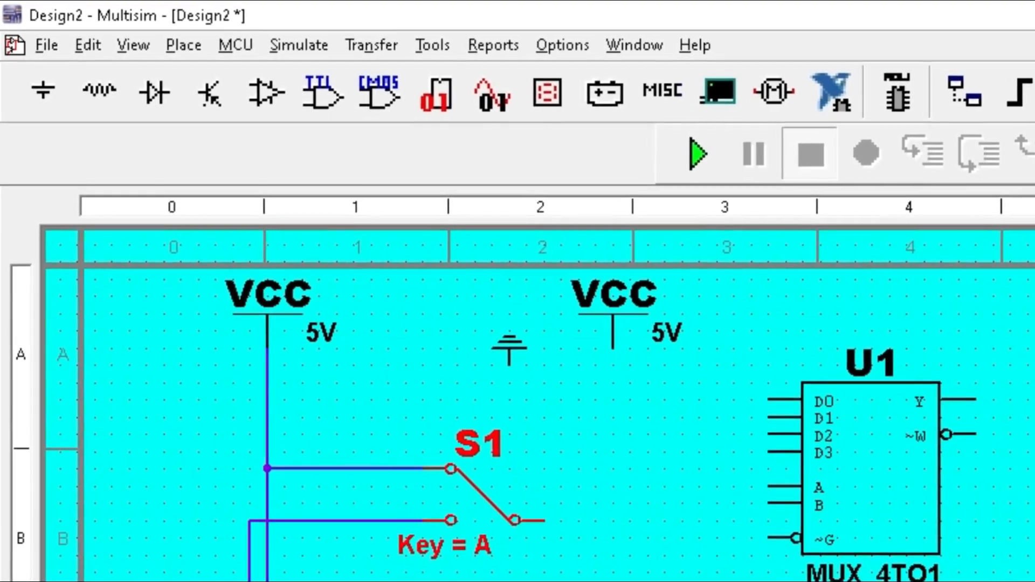
Connect the common terminal of S1 to input A of U1 and the common terminal of S2 to input B
click(798, 504)
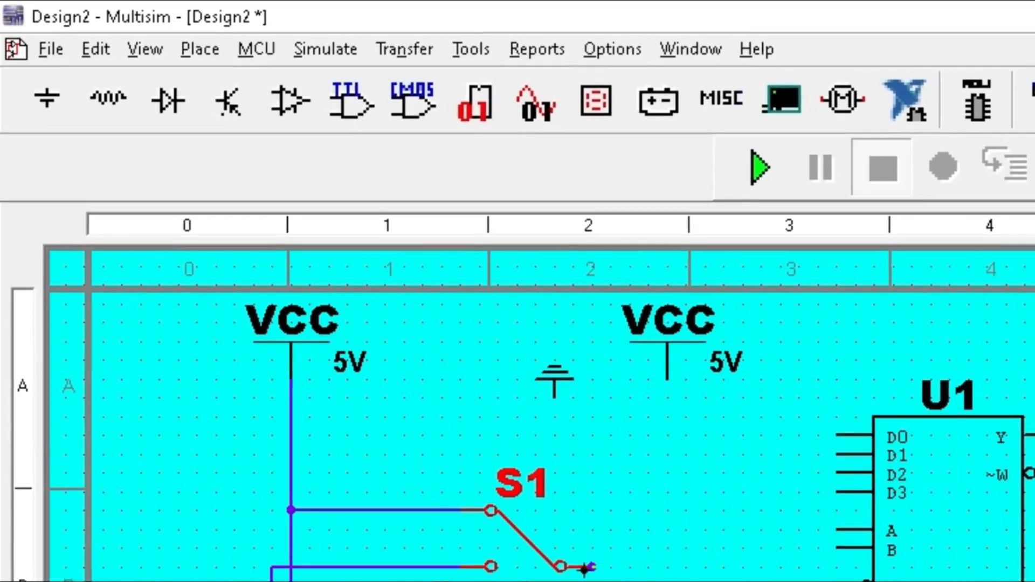
click(585, 563)
click(869, 567)
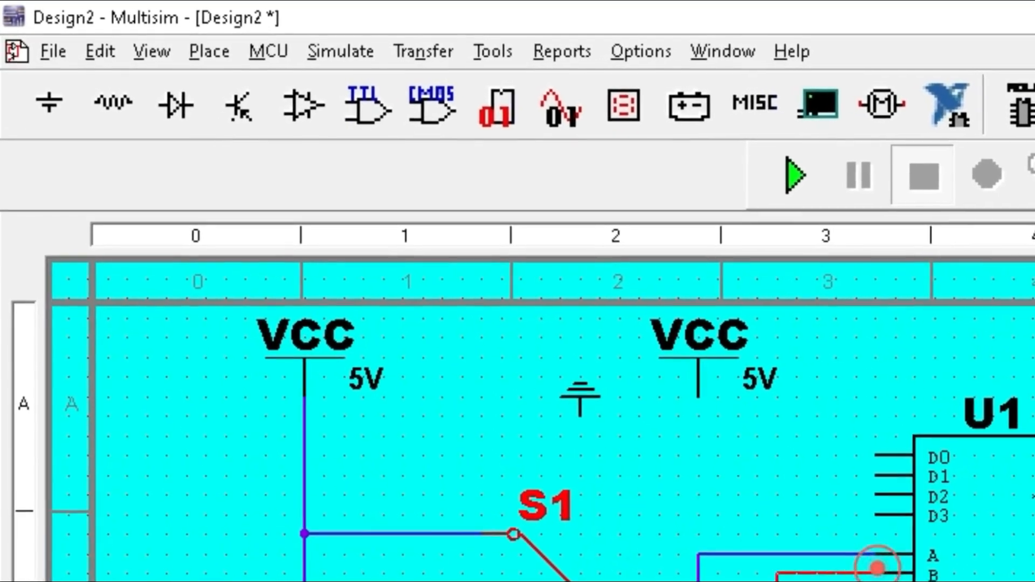
click(330, 405)
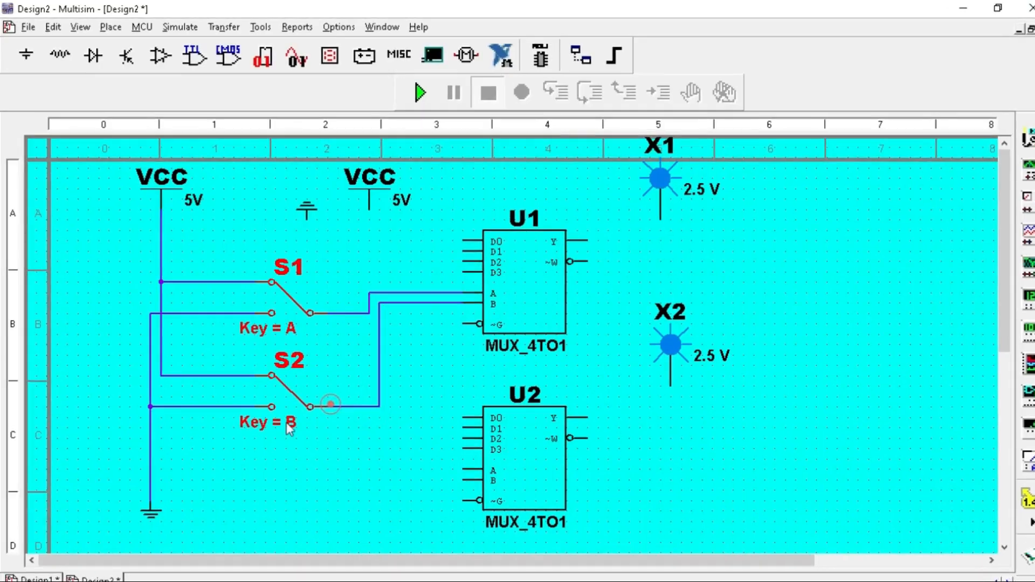
Connect select inputs A and B of U2 to the wires feeding inputs A and B of U1
click(502, 510)
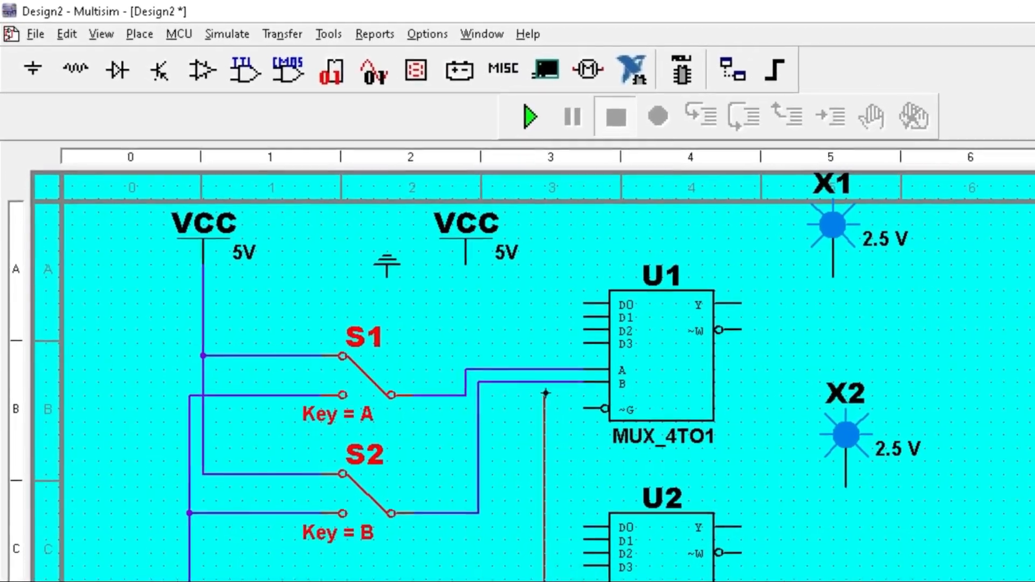
click(527, 358)
click(649, 581)
click(690, 498)
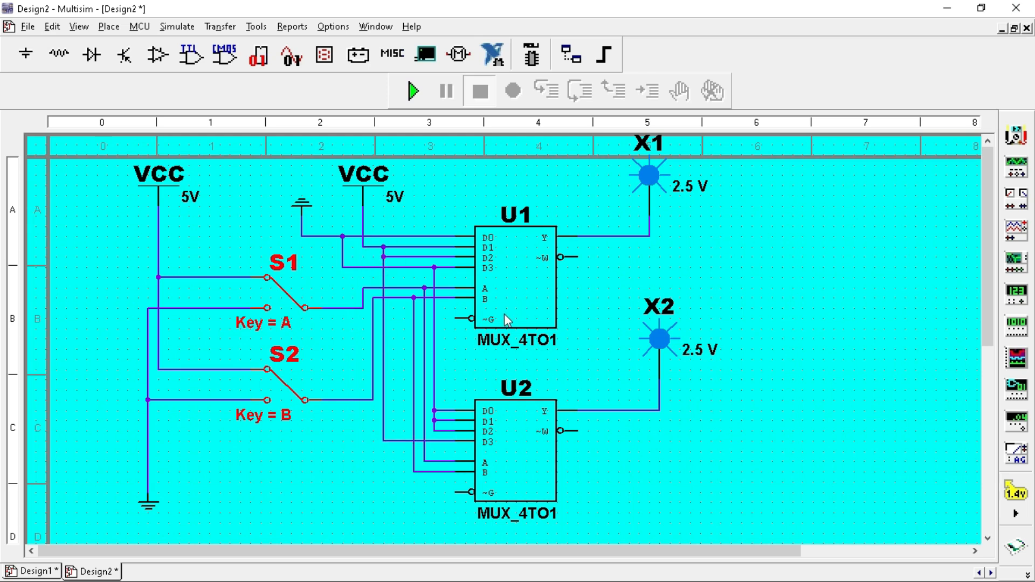
Simulate the wired circuit and toggle S1 and S2 through their input combinations to test probes X1 and X2
scroll(507, 320, up, 2)
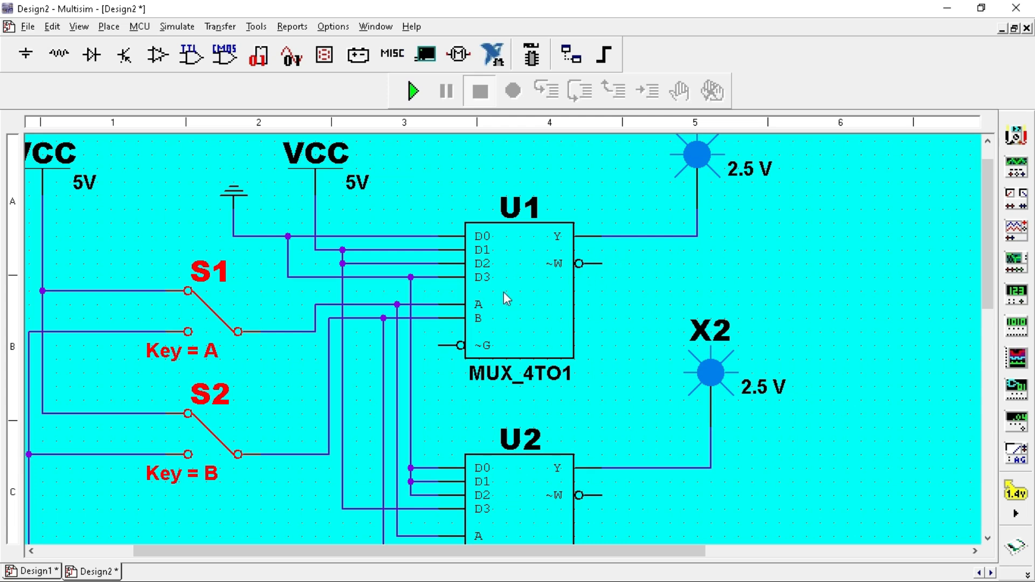
scroll(503, 292, down, 2)
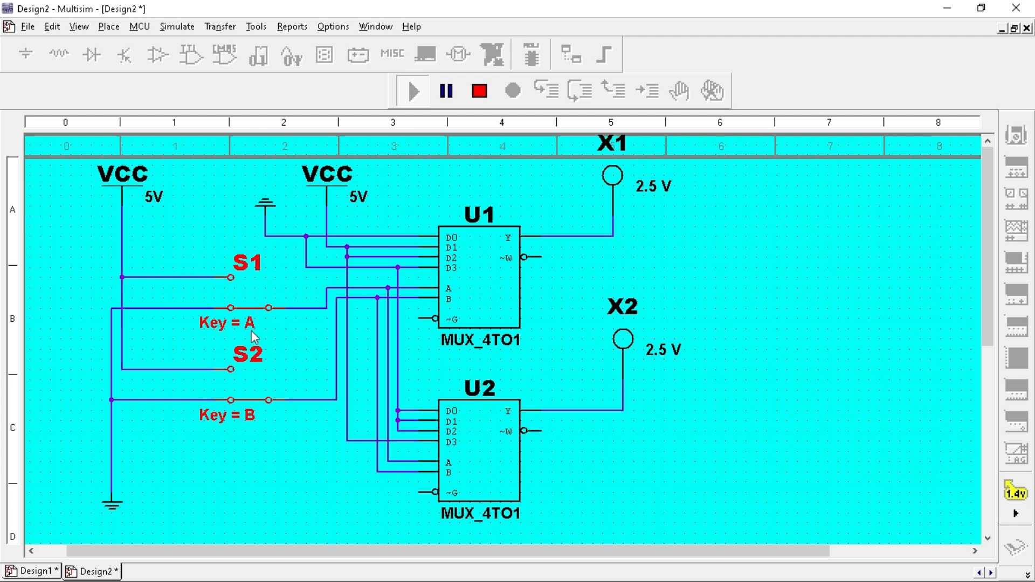
key(a)
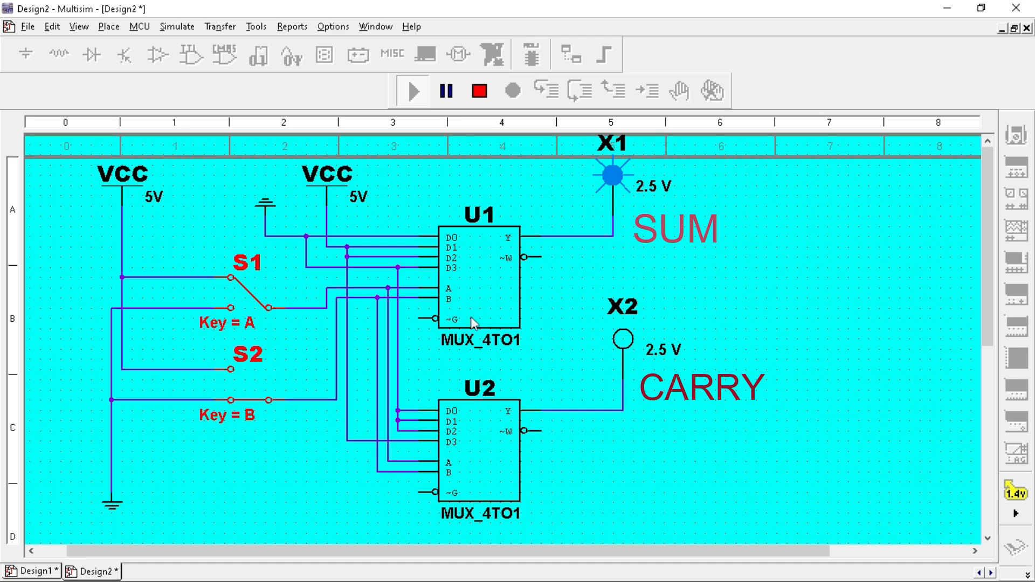
key(a)
key(b)
key(a)
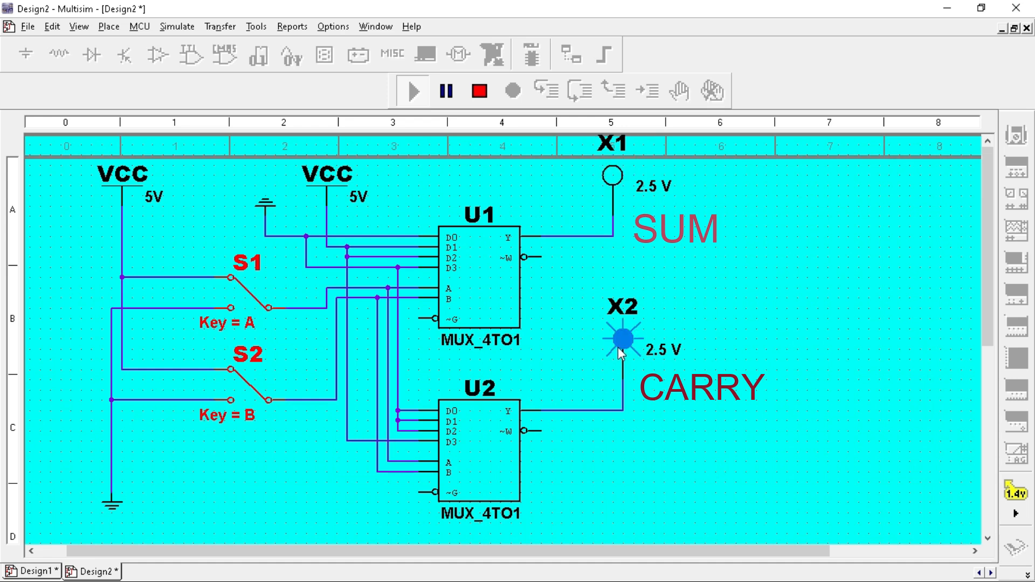